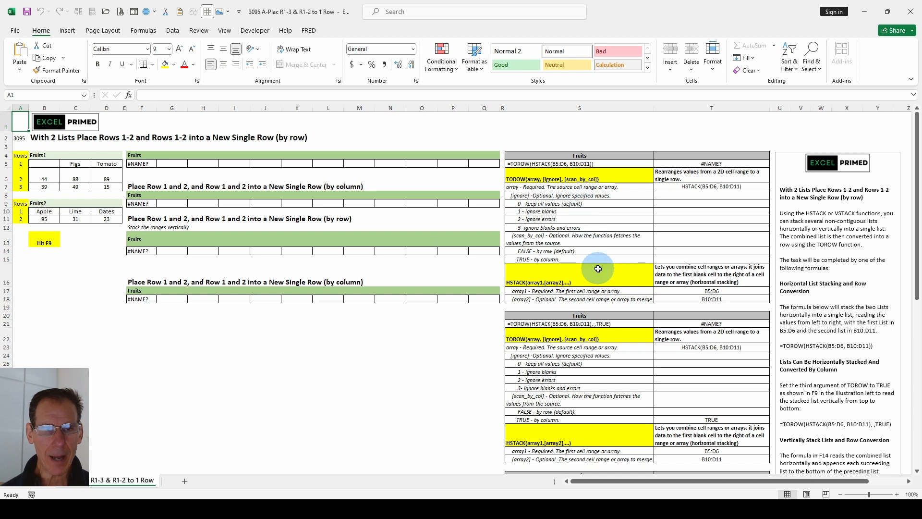
- Look over the TOROW, HSTACK and VSTACK argument breakdown tables beside the fruit lists
scroll(598, 268, down, 7)
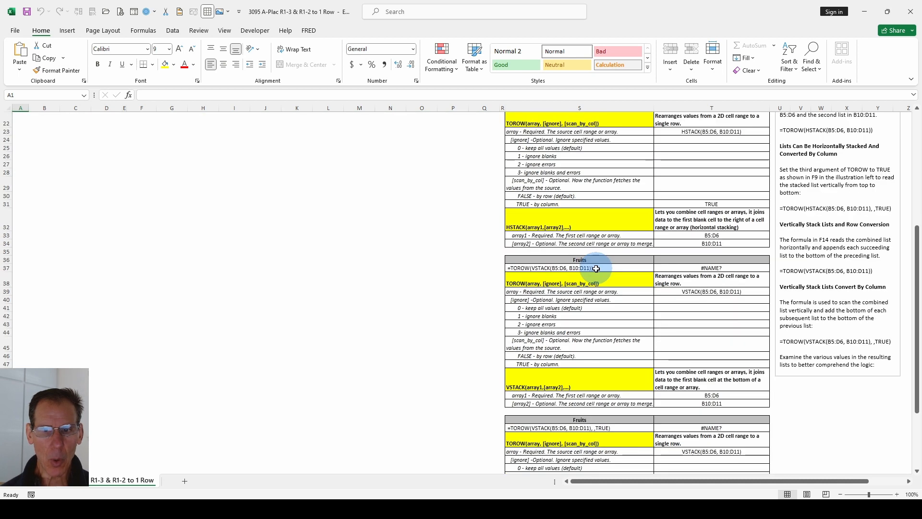
scroll(590, 269, down, 3)
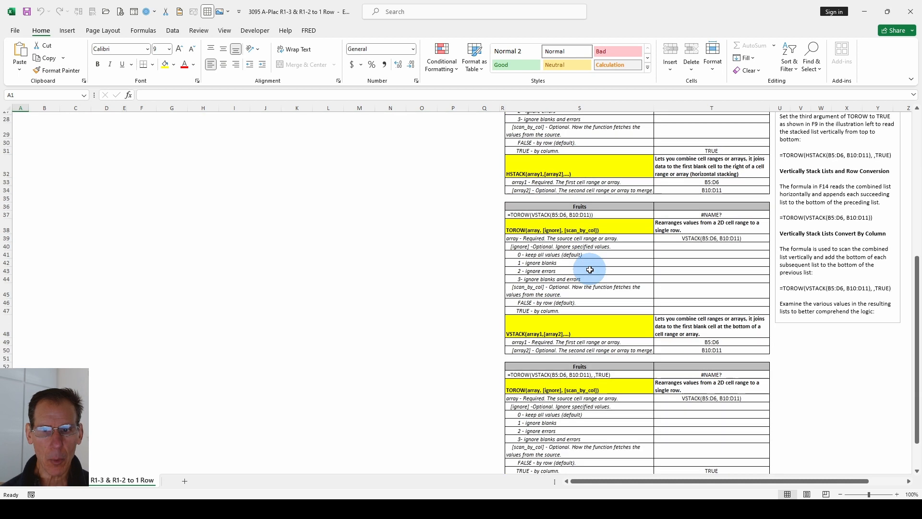
scroll(589, 270, up, 10)
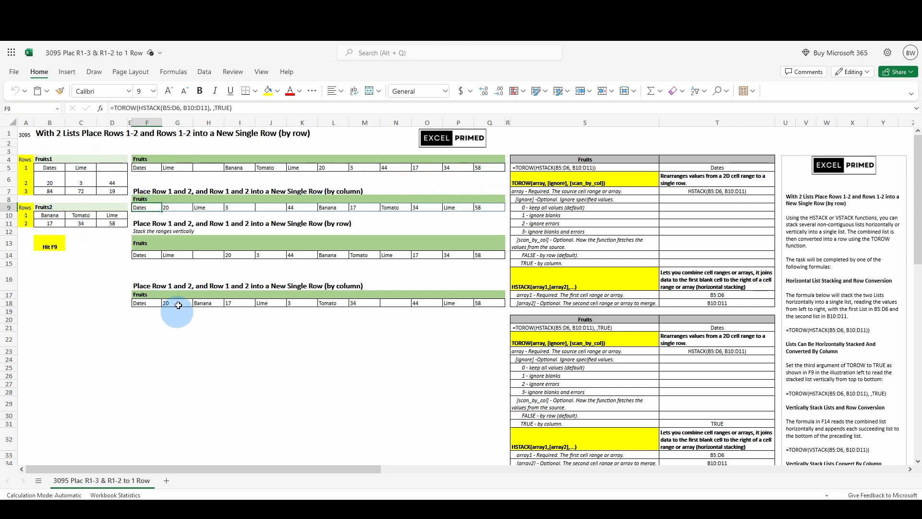
- Inspect the by-row TOROW(HSTACK) formula in F5 and its source ranges B5:D6 and B10:D11
click(147, 167)
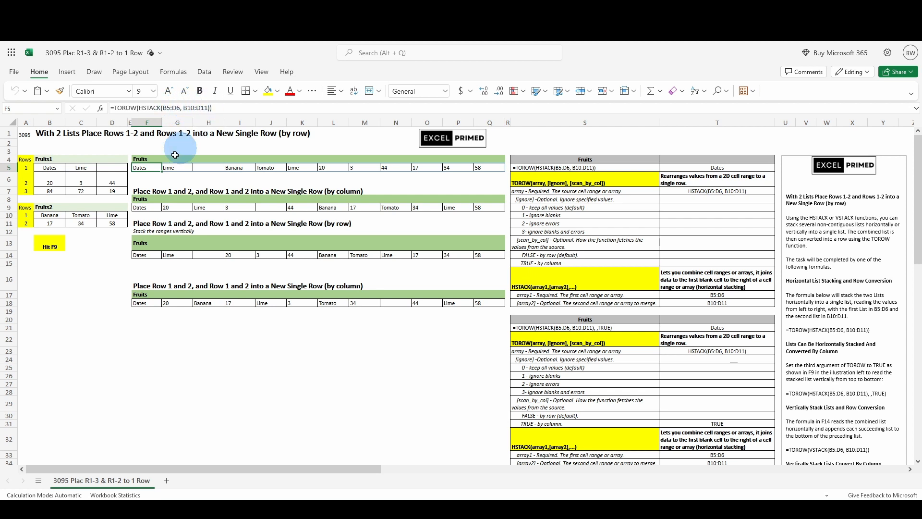
click(41, 168)
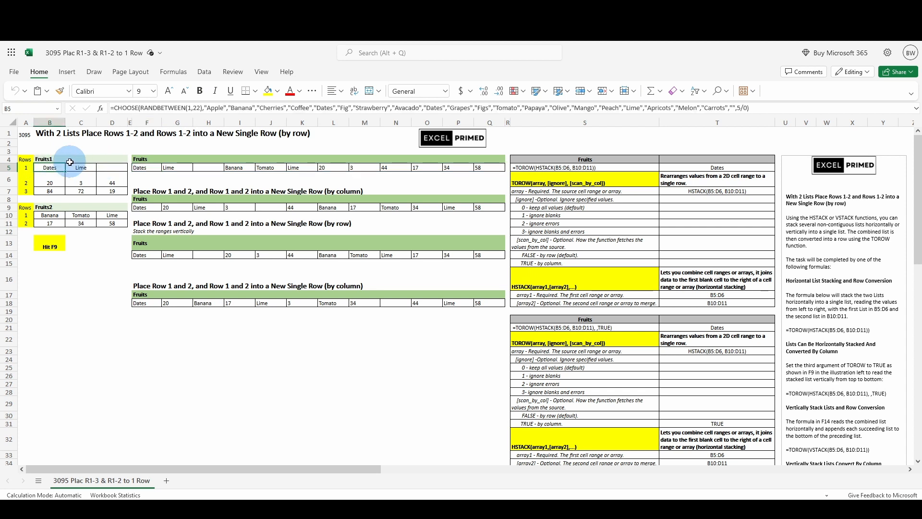
drag(48, 167, 106, 172)
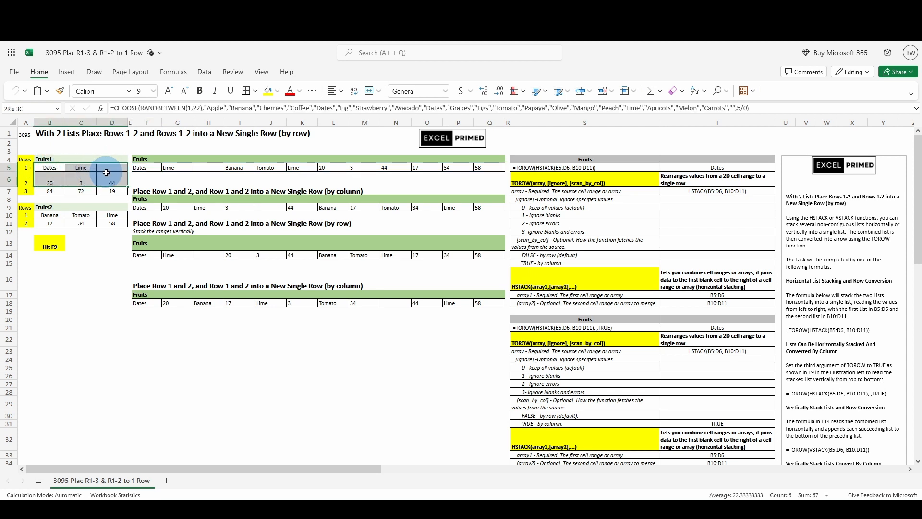
drag(106, 173, 106, 173)
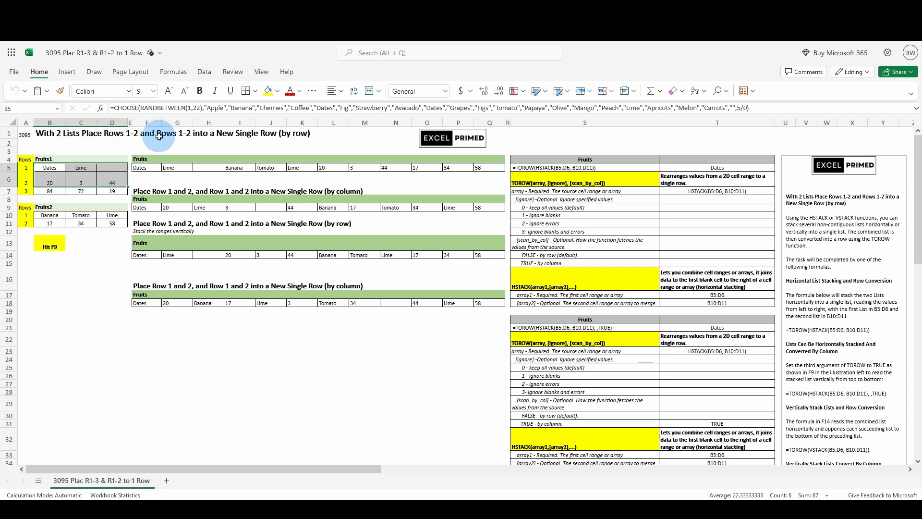
drag(48, 216, 108, 221)
click(58, 169)
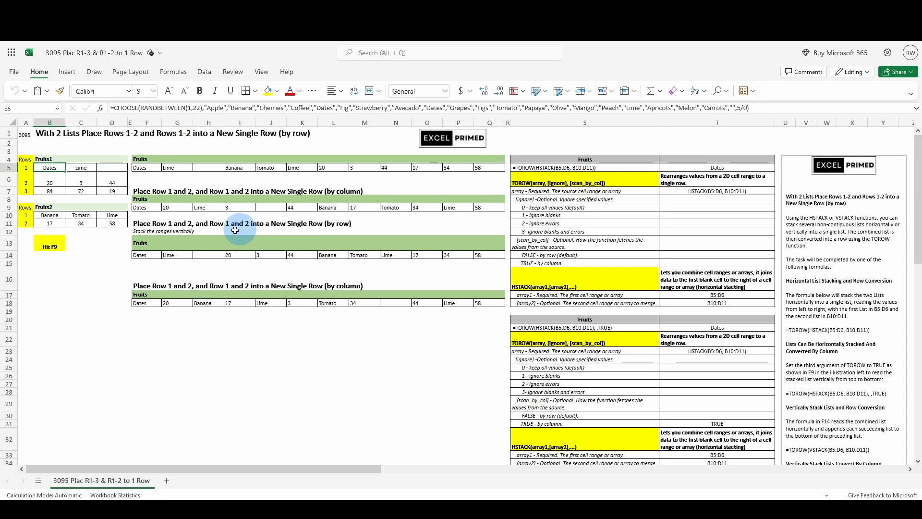
- Compare the F5 formula with the by-column TOROW(HSTACK) formula in F9 and check the ignore blanks option in the argument table
click(146, 168)
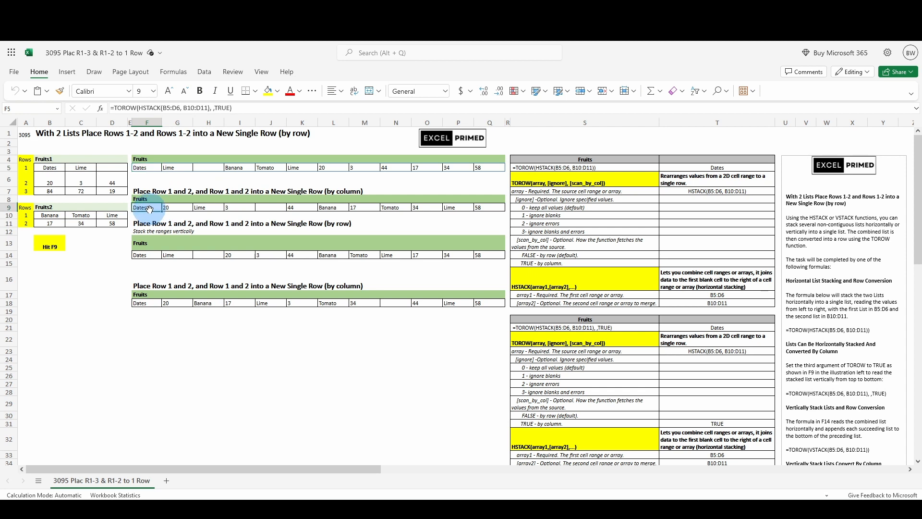
click(149, 208)
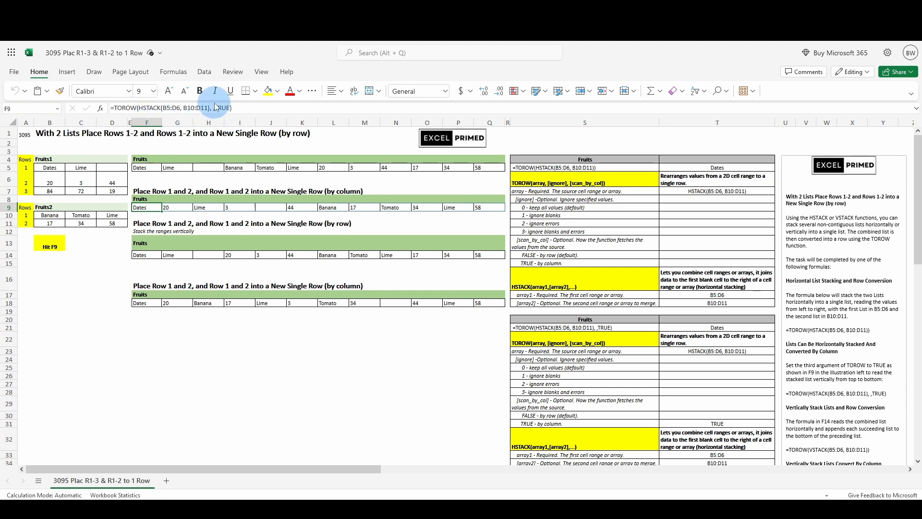
click(595, 375)
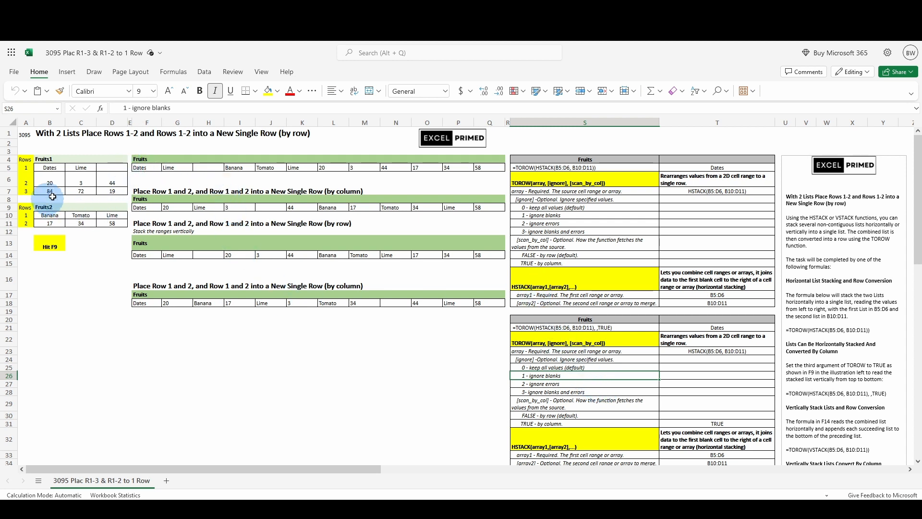
click(147, 207)
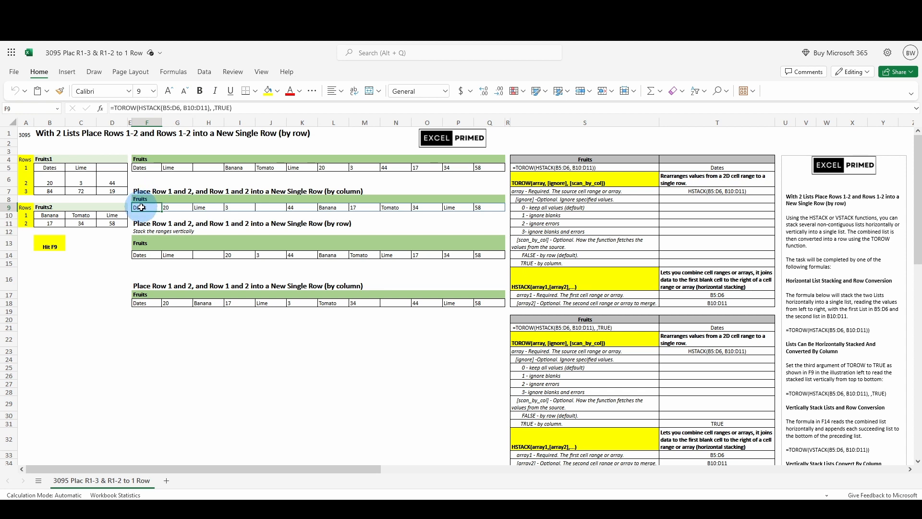
- Examine the by-row TOROW(VSTACK) formula in F14 against the HSTACK version in F5
click(150, 255)
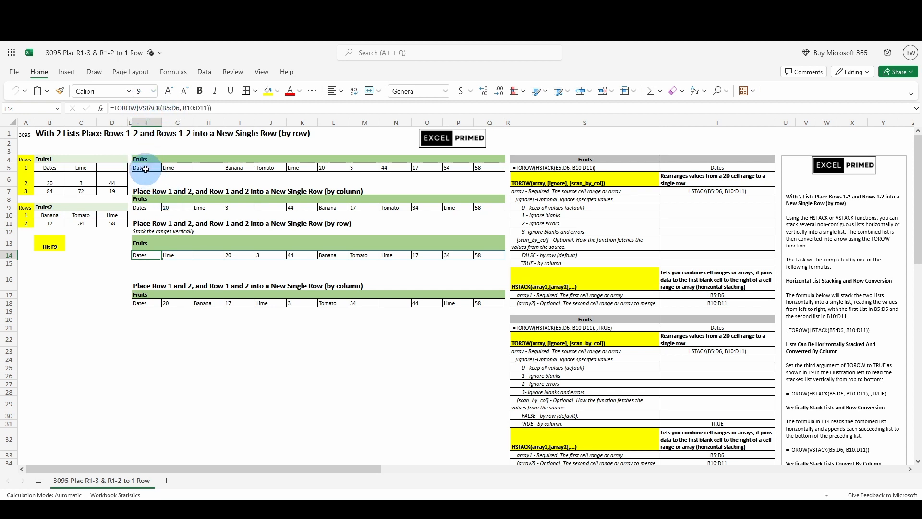
click(140, 166)
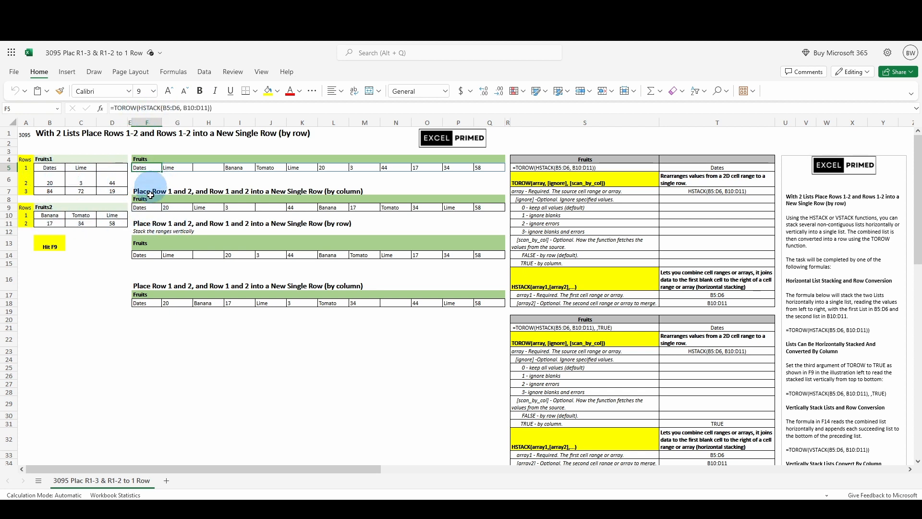
click(140, 256)
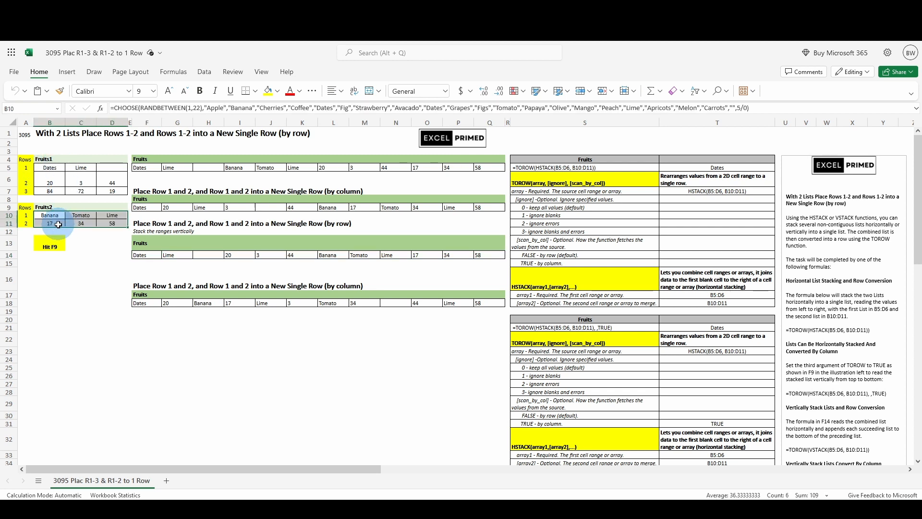
click(142, 255)
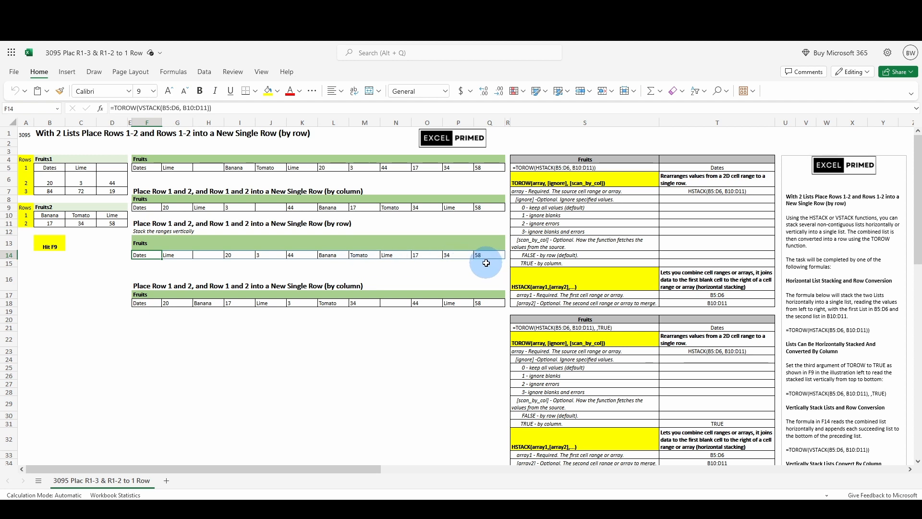
- Inspect the by-column TOROW(VSTACK) formula in F18 and review the argument breakdown tables and explanatory notes for all four formulas
click(145, 301)
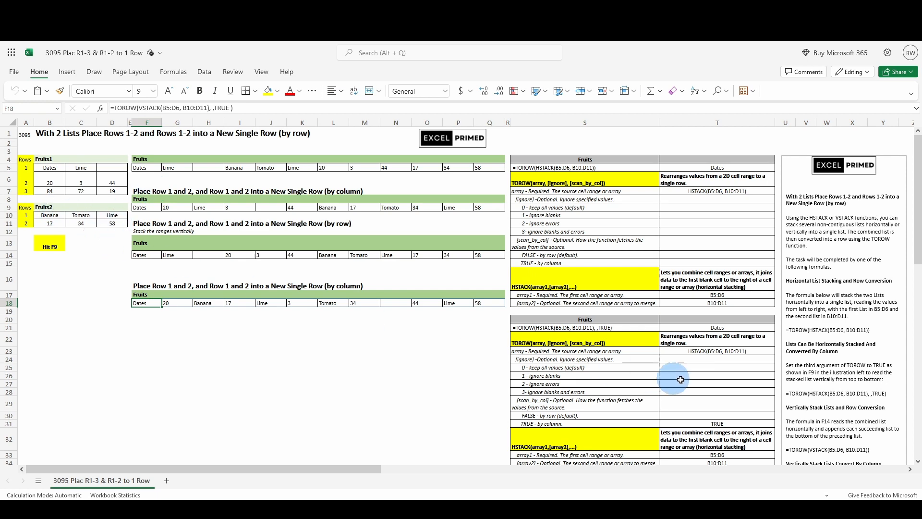
scroll(887, 322, down, 6)
scroll(886, 322, up, 6)
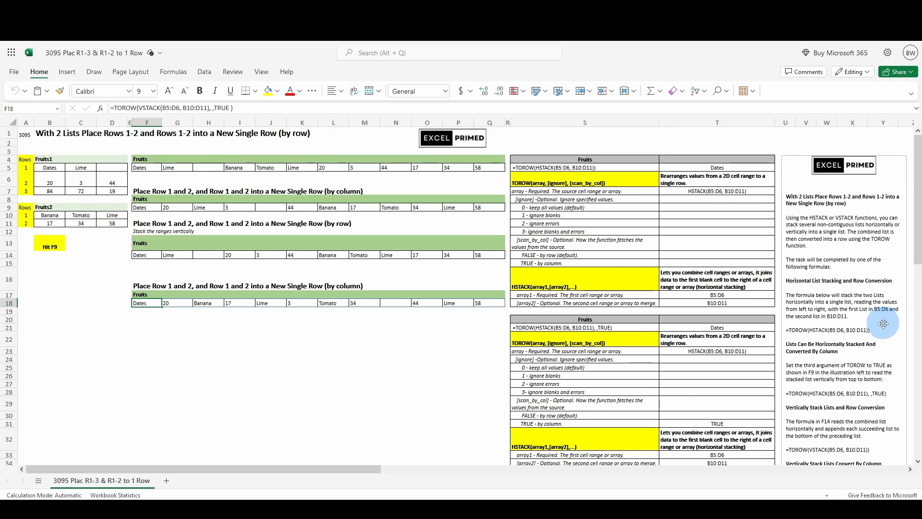
scroll(878, 326, down, 5)
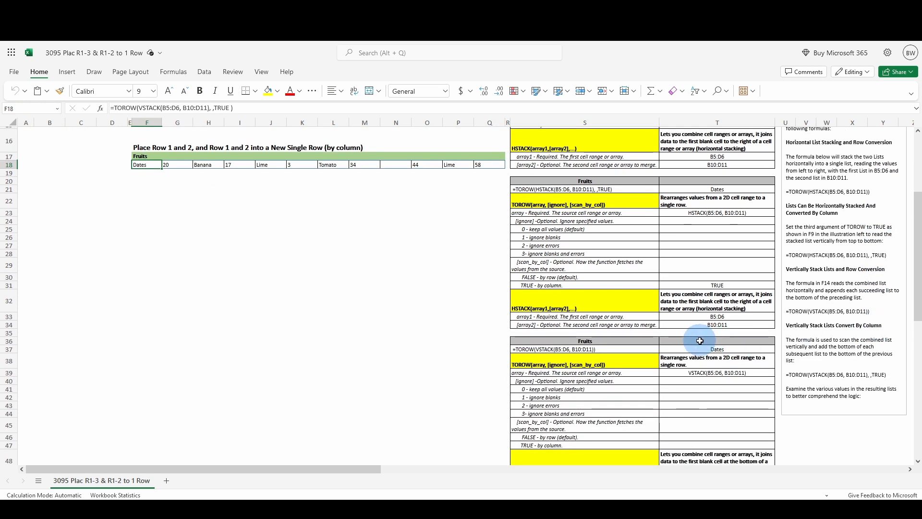
scroll(700, 340, down, 7)
scroll(699, 340, up, 12)
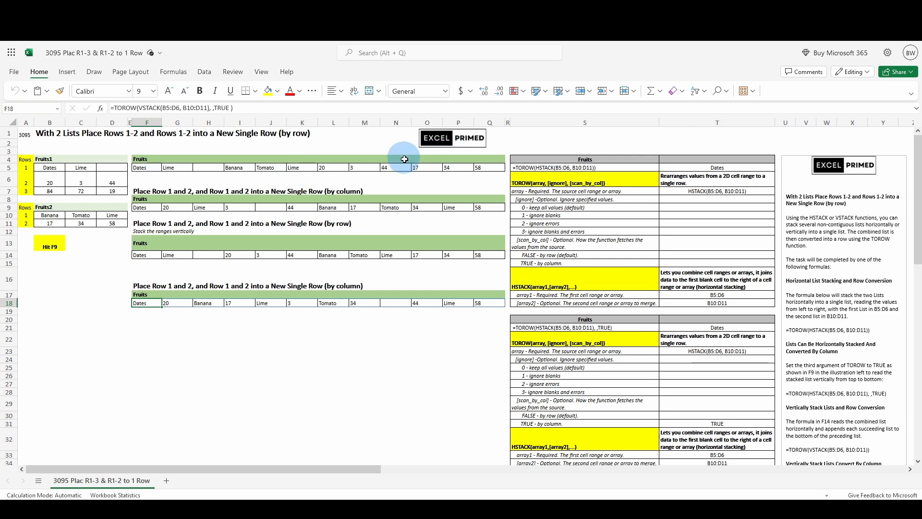
scroll(658, 256, down, 7)
scroll(658, 256, down, 7)
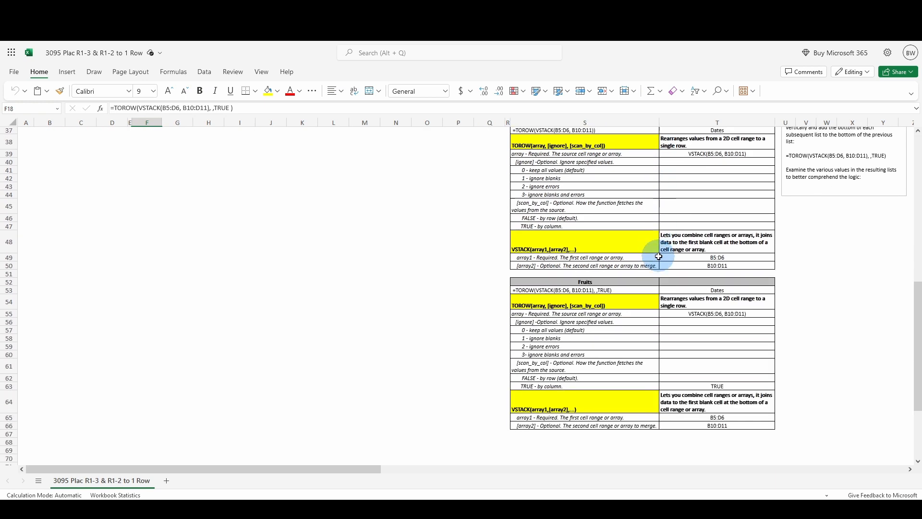
scroll(610, 292, up, 9)
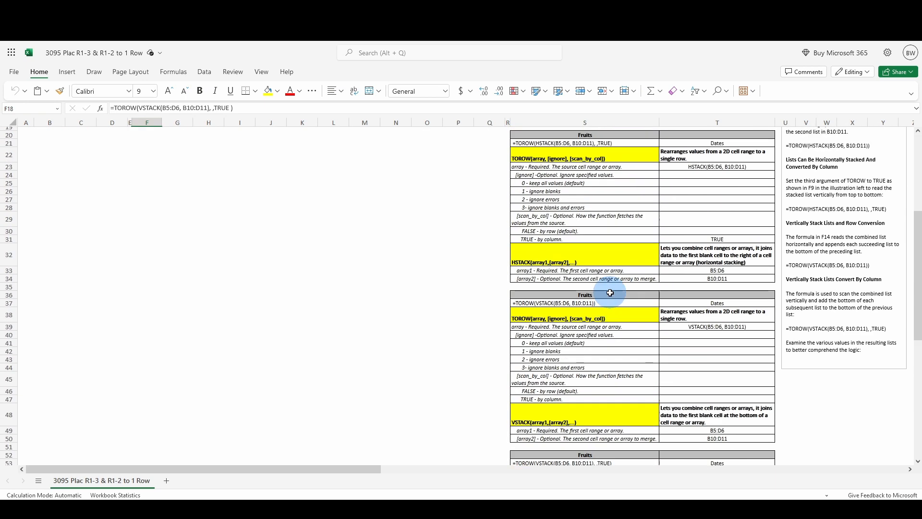
scroll(610, 292, up, 5)
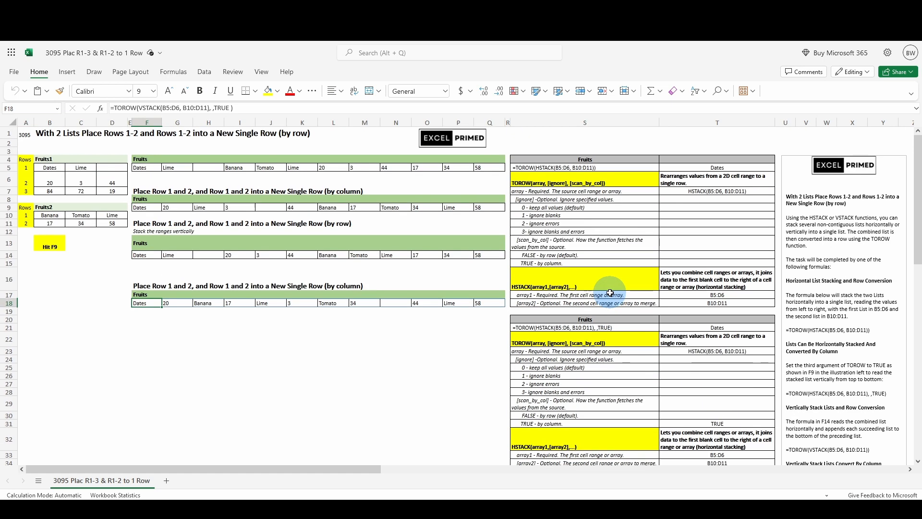
scroll(610, 292, down, 5)
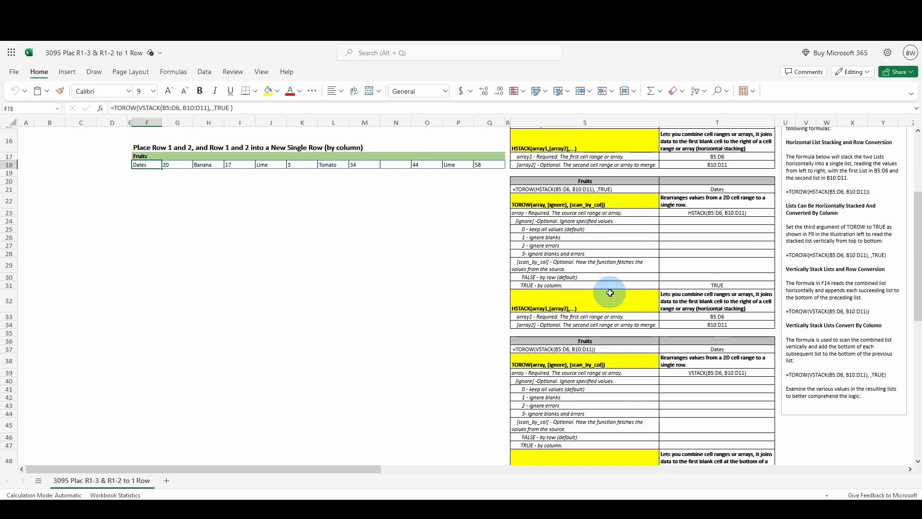
scroll(610, 292, up, 5)
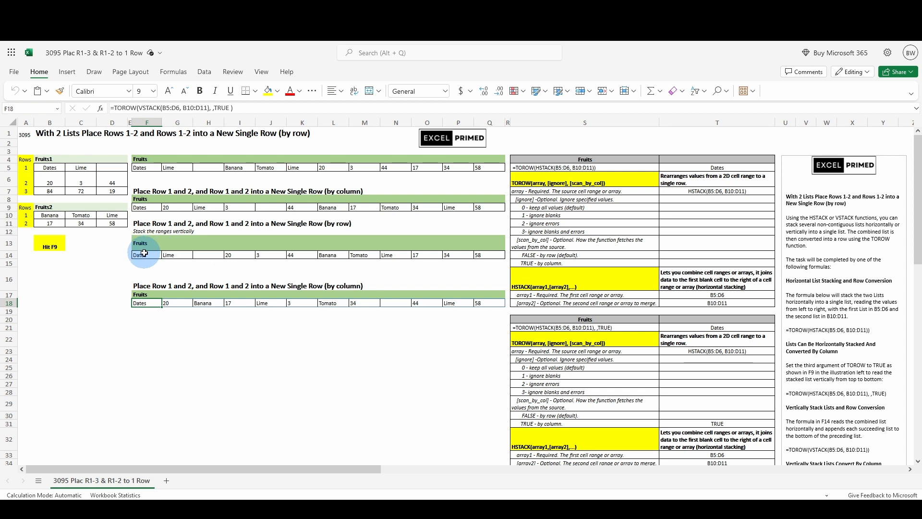
click(144, 252)
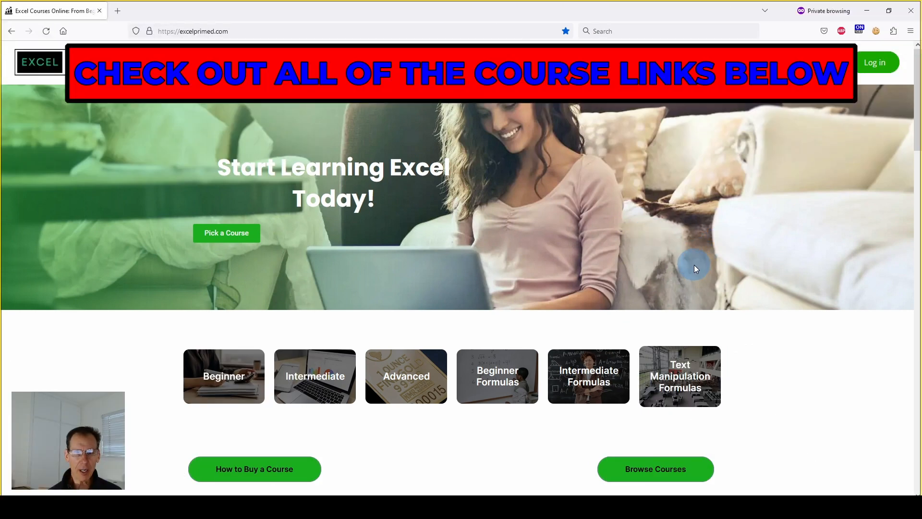
- Browse the Essentials, Formulas and Data & Text Manipulation course listings on the excelprimed.com page
scroll(696, 268, down, 10)
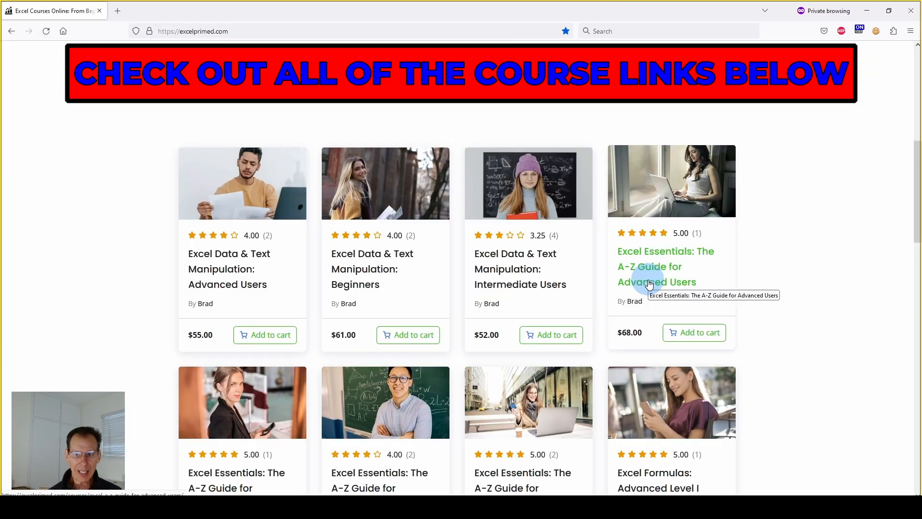
scroll(673, 255, down, 1)
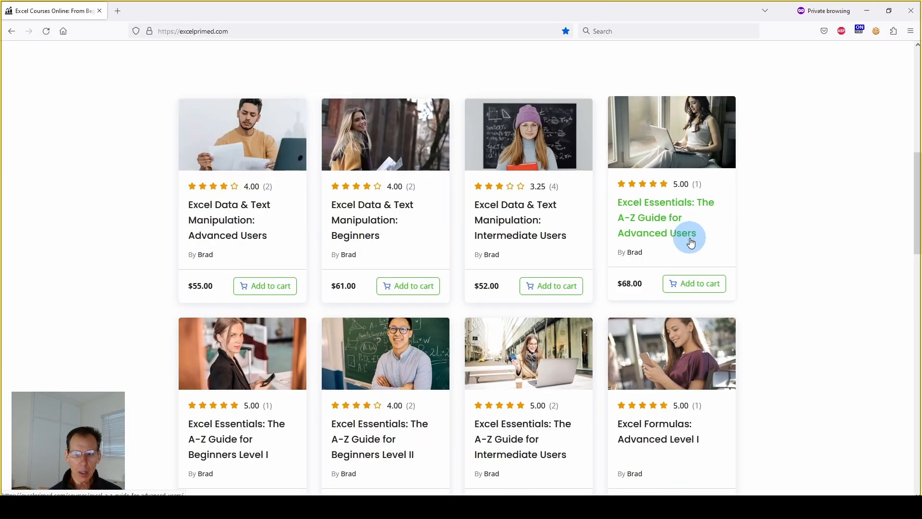
scroll(689, 240, up, 1)
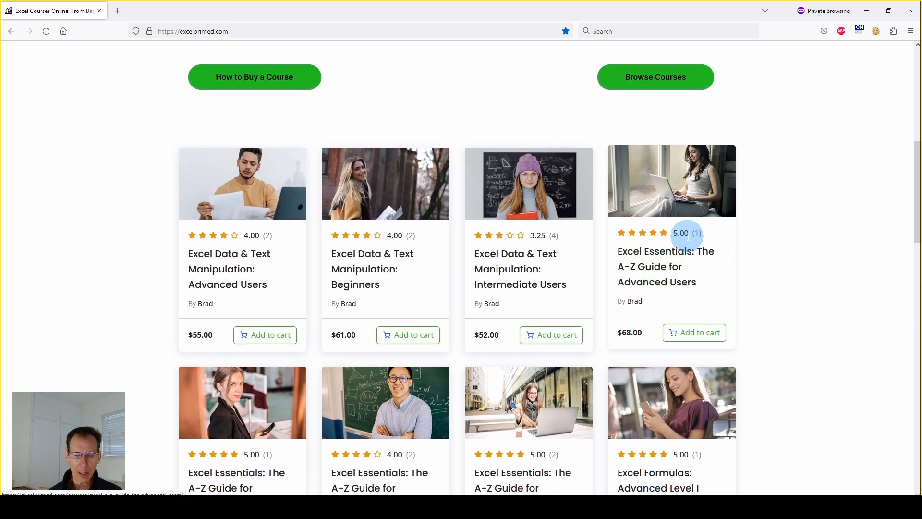
scroll(689, 237, down, 1)
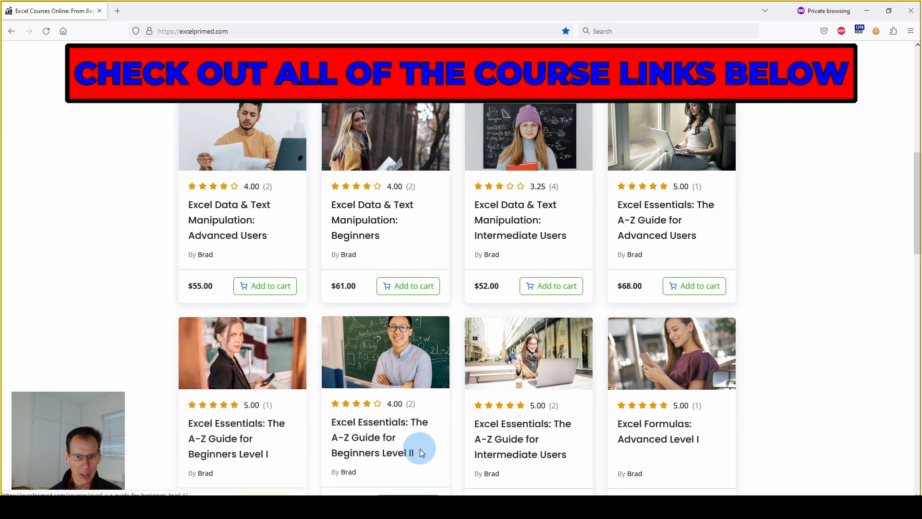
scroll(516, 380, down, 1)
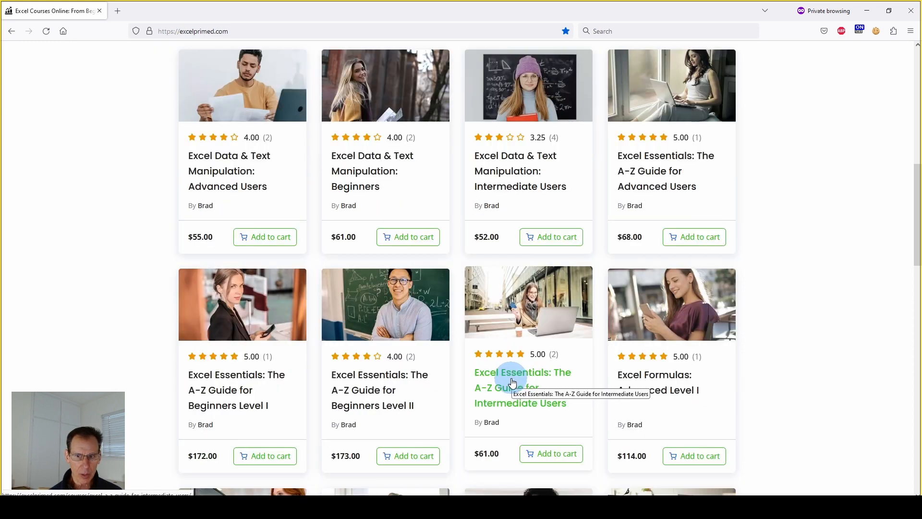
scroll(634, 353, down, 1)
scroll(700, 322, down, 1)
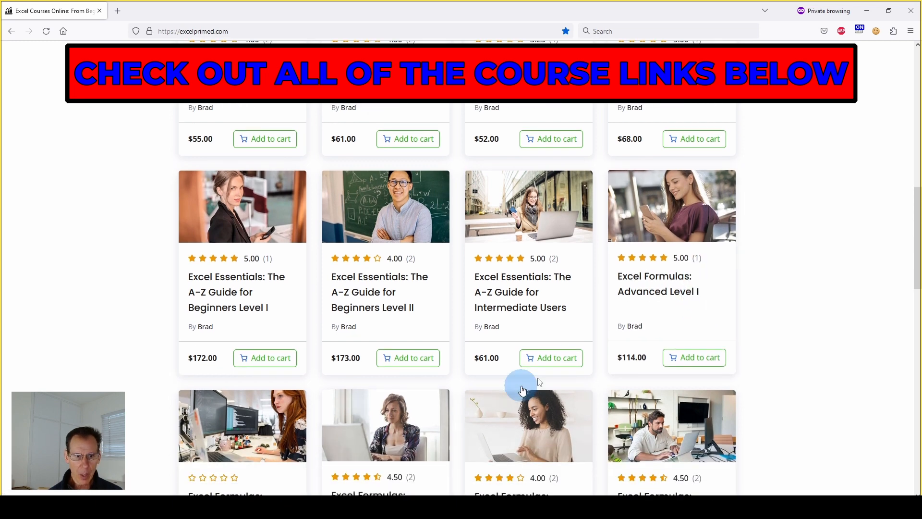
scroll(449, 422, down, 1)
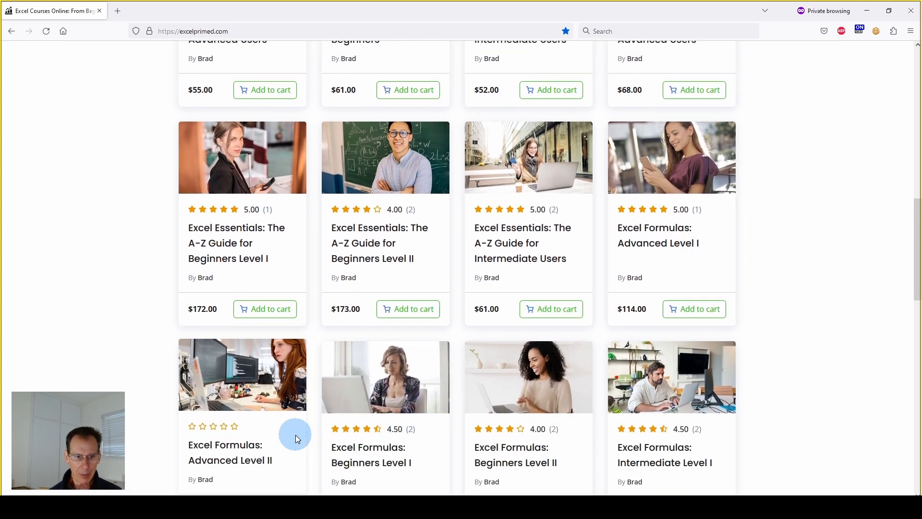
scroll(492, 418, down, 1)
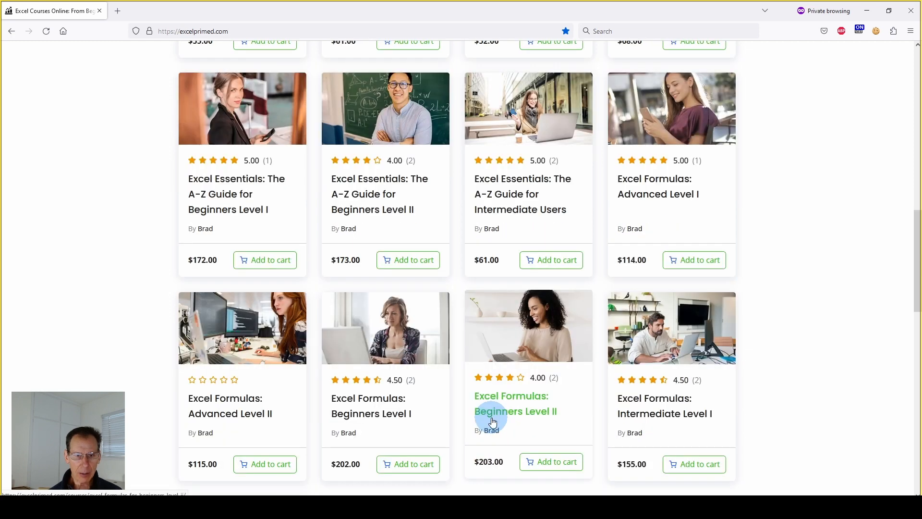
scroll(492, 421, up, 6)
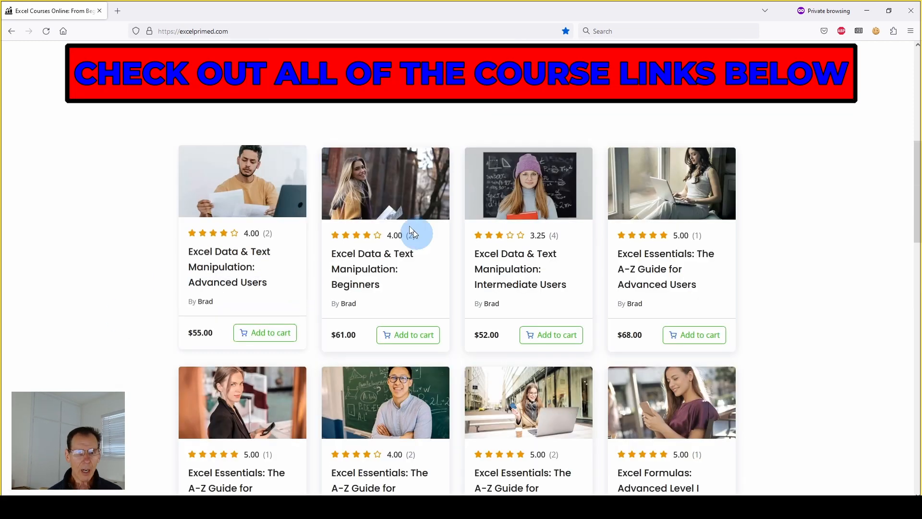